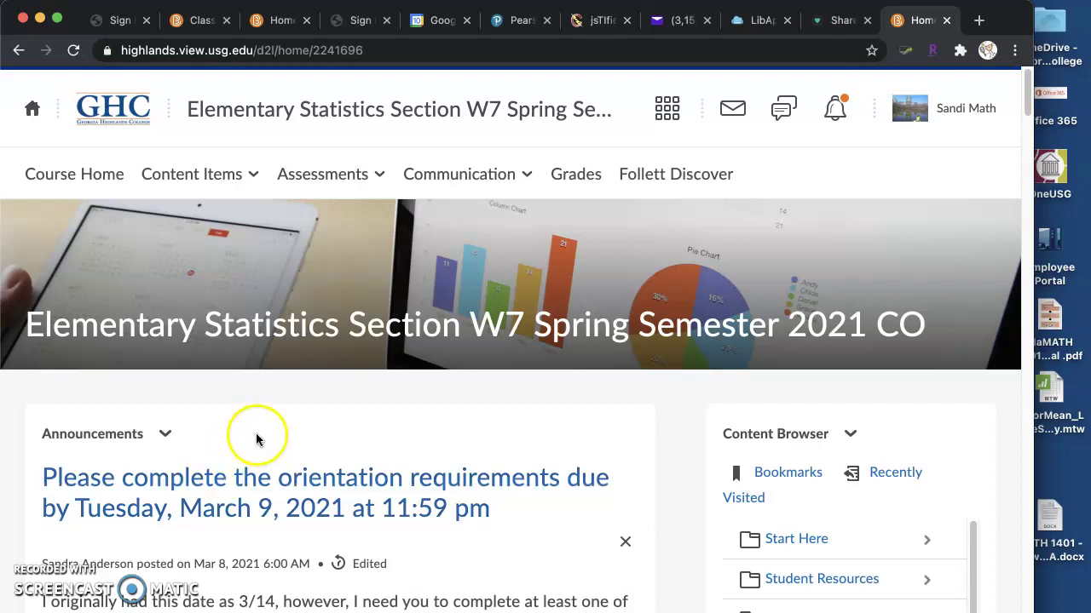
Step: Go to Assessments > Quizzes and select the Respondus Browser Lockdown Practice Quiz
left_click(313, 172)
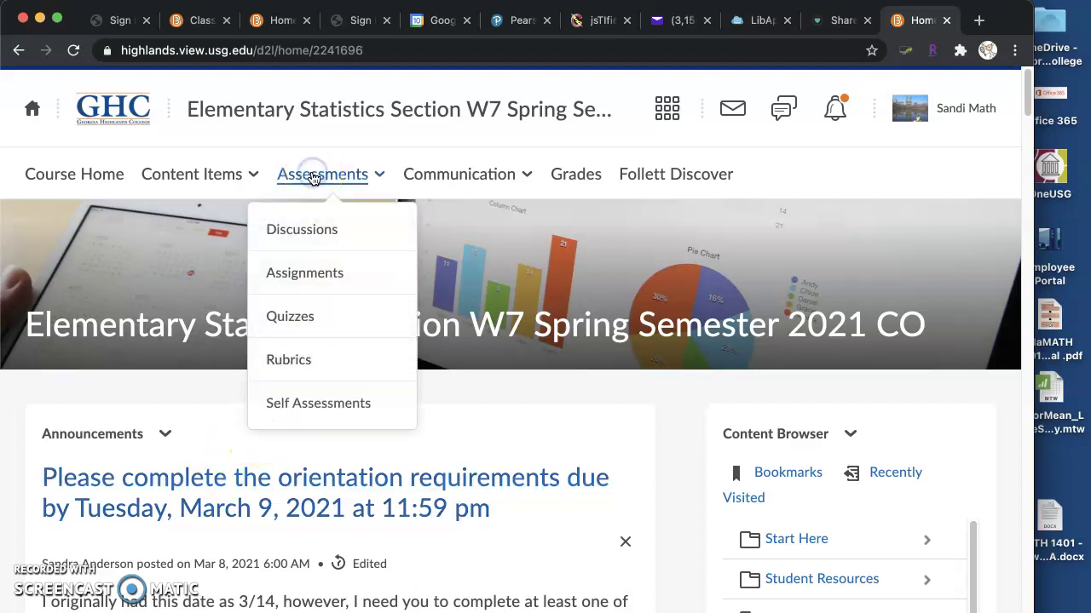
left_click(290, 318)
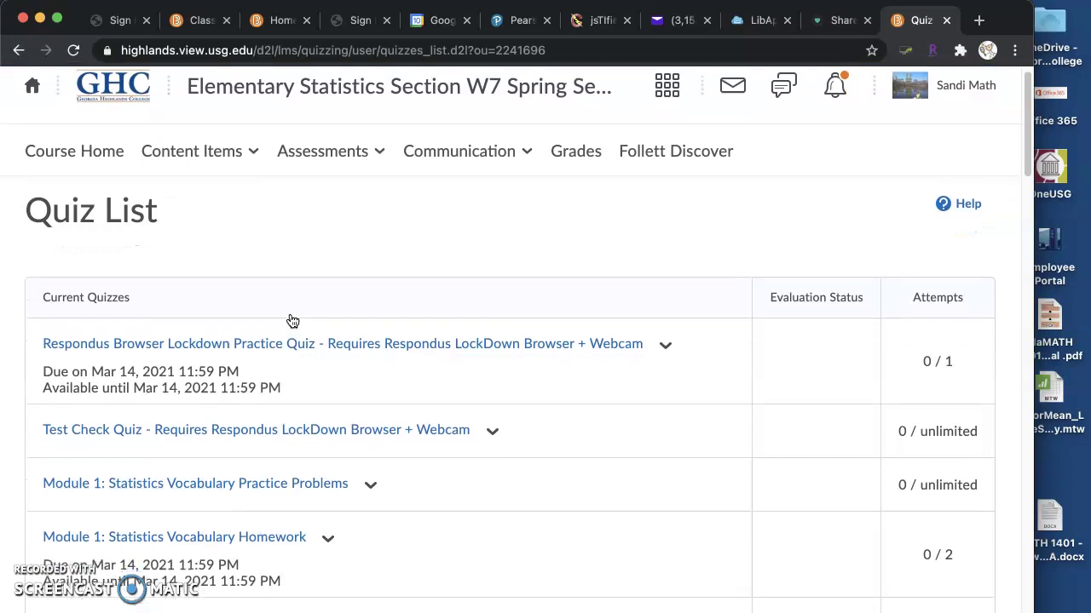
scroll(292, 320, "down", 1)
left_click(287, 316)
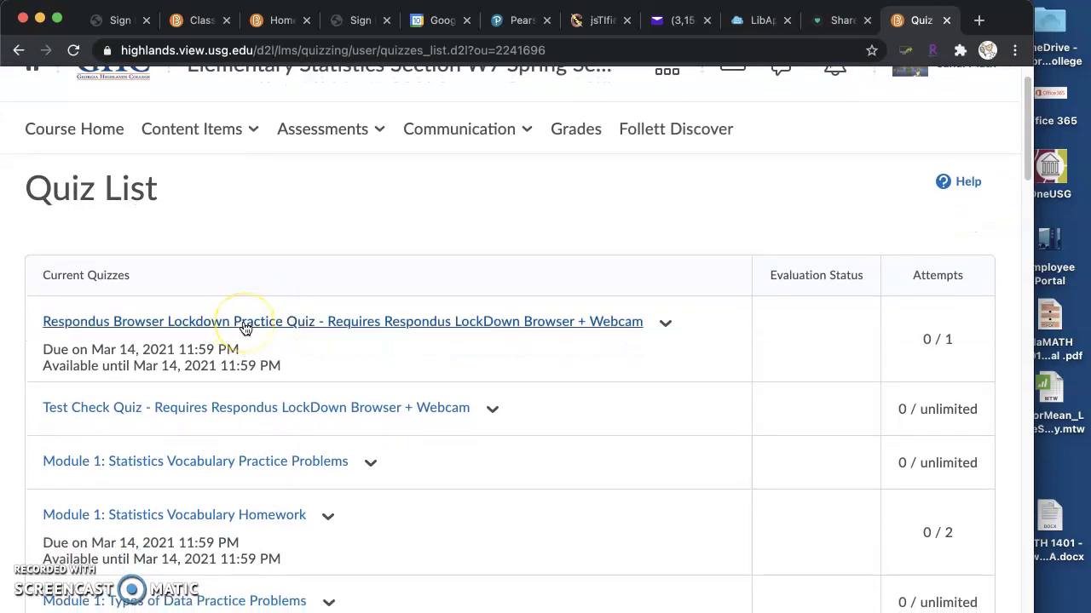
Step: Open the practice quiz summary and scroll down to its LockDown Browser requirement
left_click(245, 324)
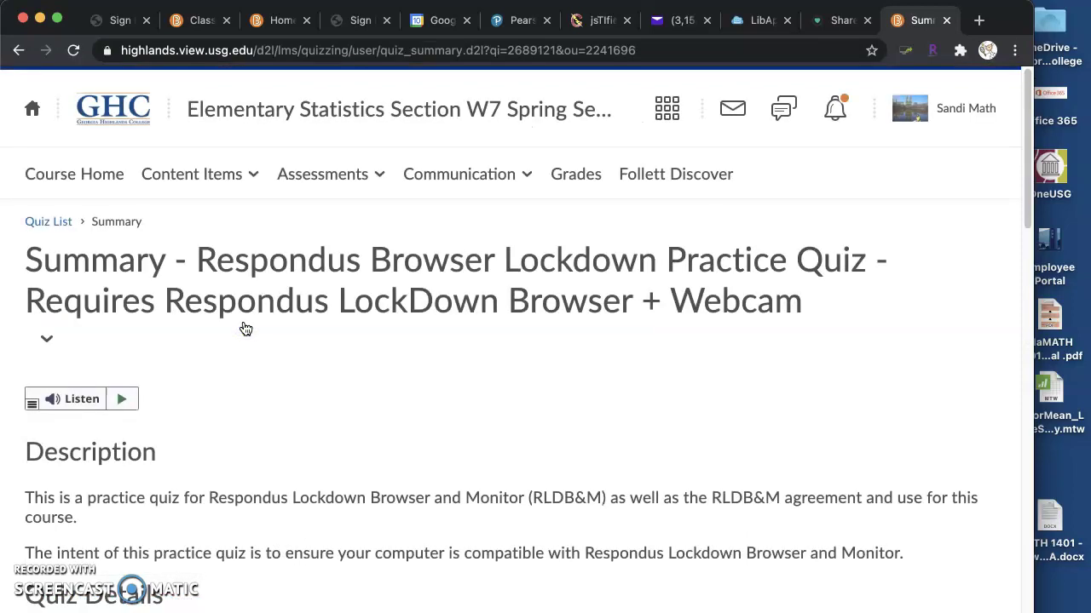
scroll(245, 329, "down", 1)
scroll(245, 329, "down", 3)
scroll(245, 329, "down", 2)
scroll(245, 329, "down", 3)
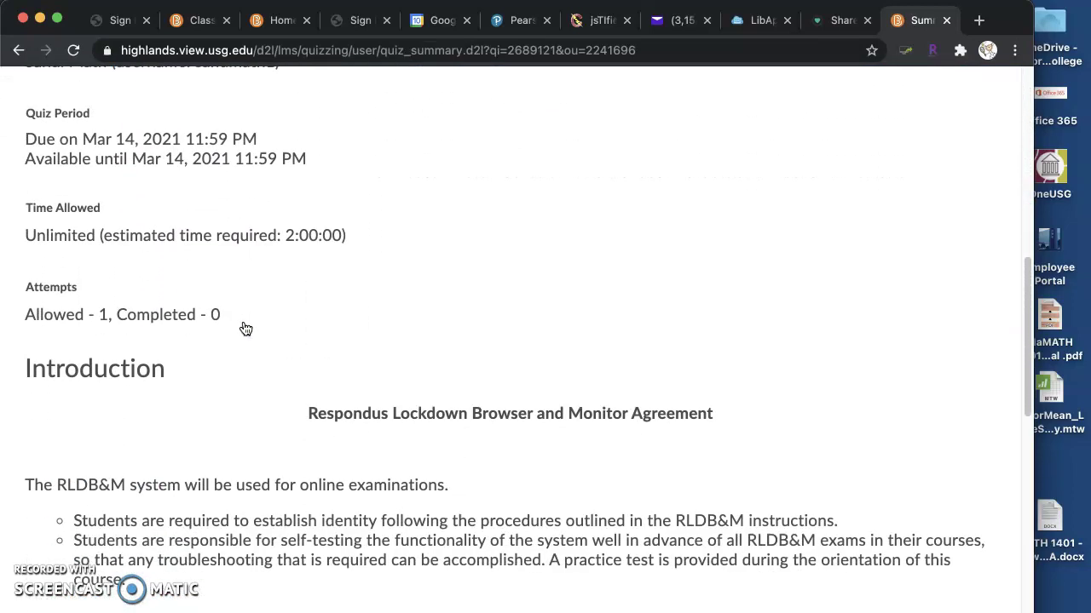
scroll(245, 329, "down", 4)
scroll(245, 329, "down", 2)
scroll(246, 328, "down", 2)
scroll(246, 328, "down", 3)
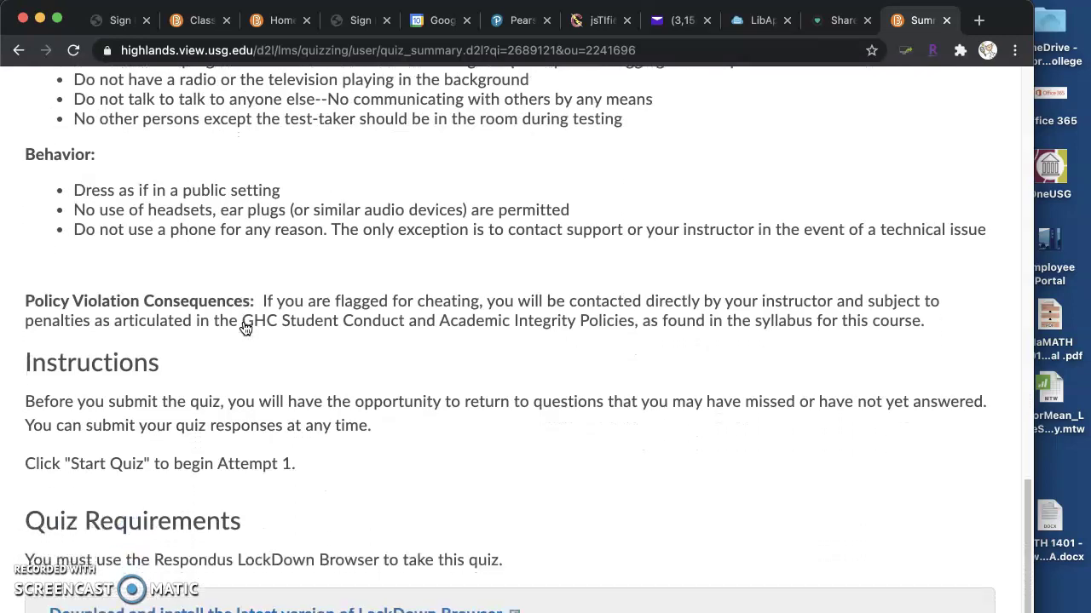
scroll(246, 329, "down", 1)
scroll(245, 329, "up", 10)
scroll(245, 329, "down", 2)
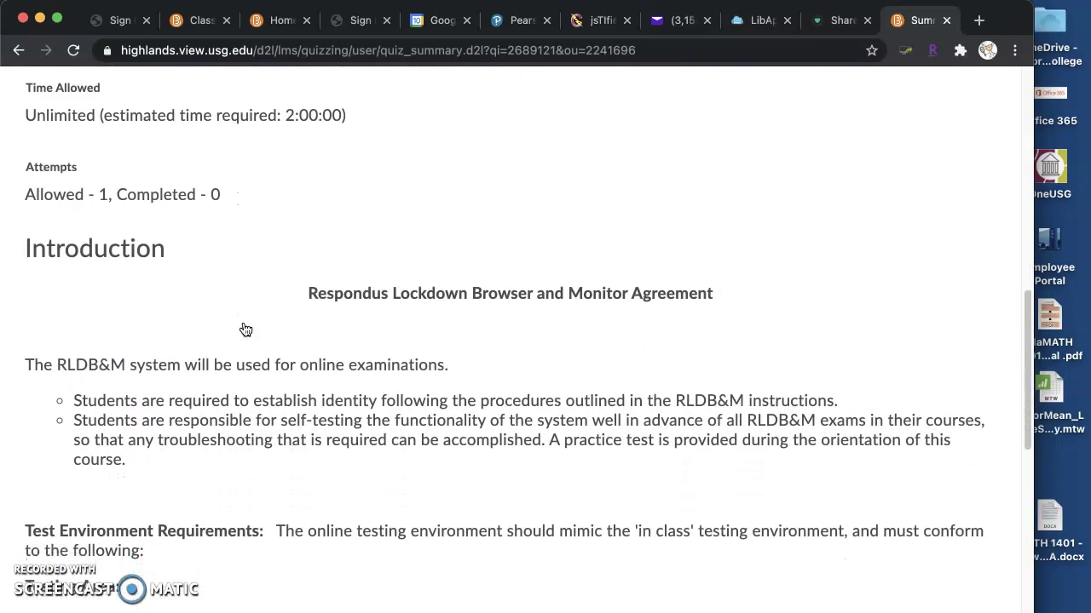
scroll(245, 329, "down", 3)
scroll(245, 329, "down", 1)
scroll(245, 329, "down", 3)
scroll(246, 329, "down", 1)
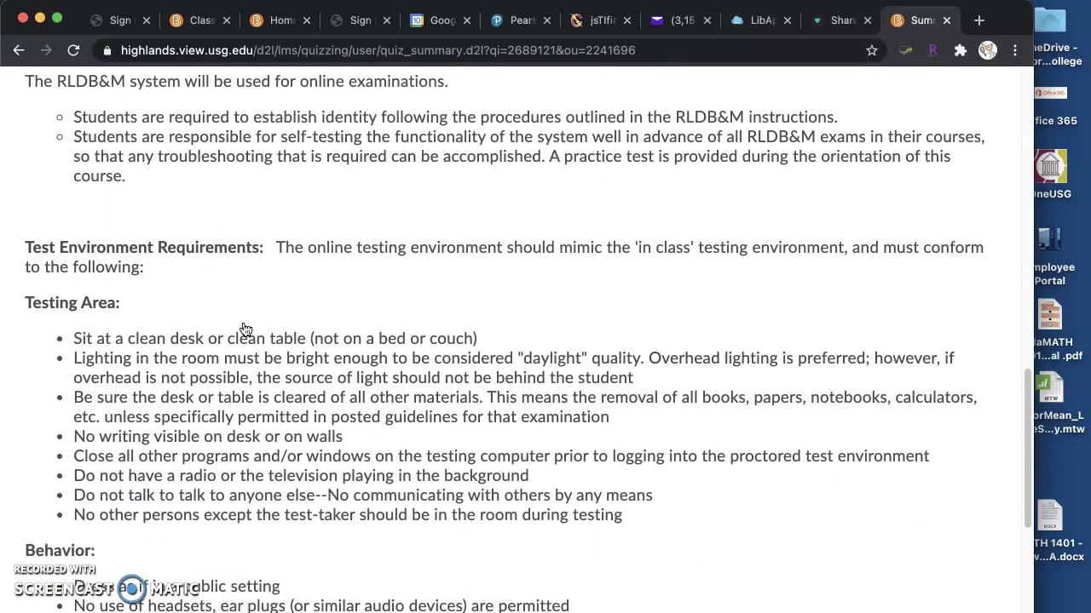
scroll(246, 328, "down", 2)
scroll(246, 329, "down", 4)
scroll(245, 329, "down", 2)
scroll(245, 328, "down", 2)
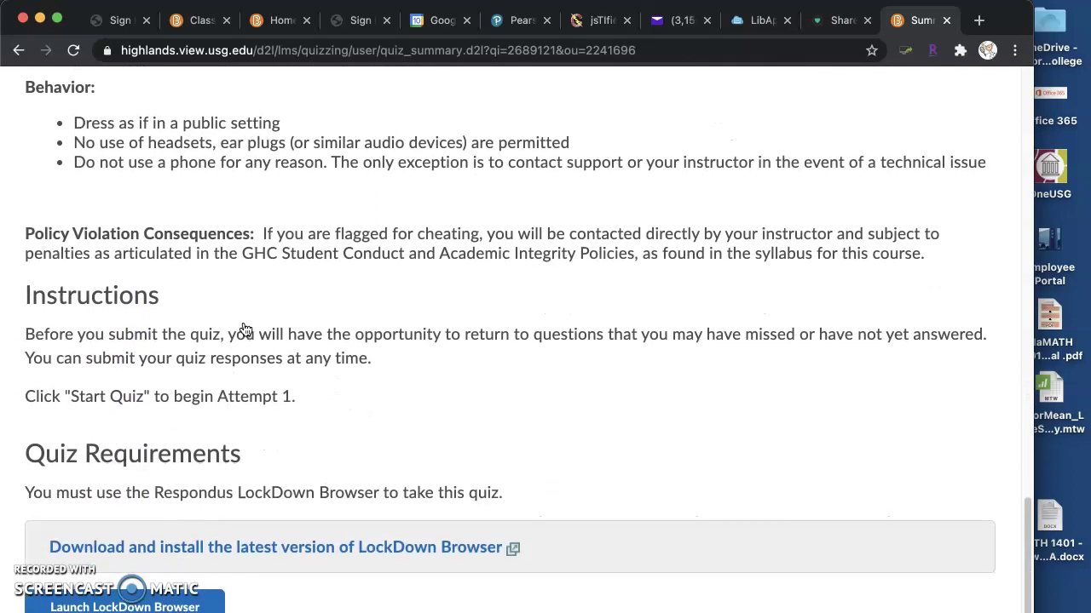
Step: Download and save LockDown Browser for Mac, then narrow Chrome to reveal the desktop zip
left_click(150, 552)
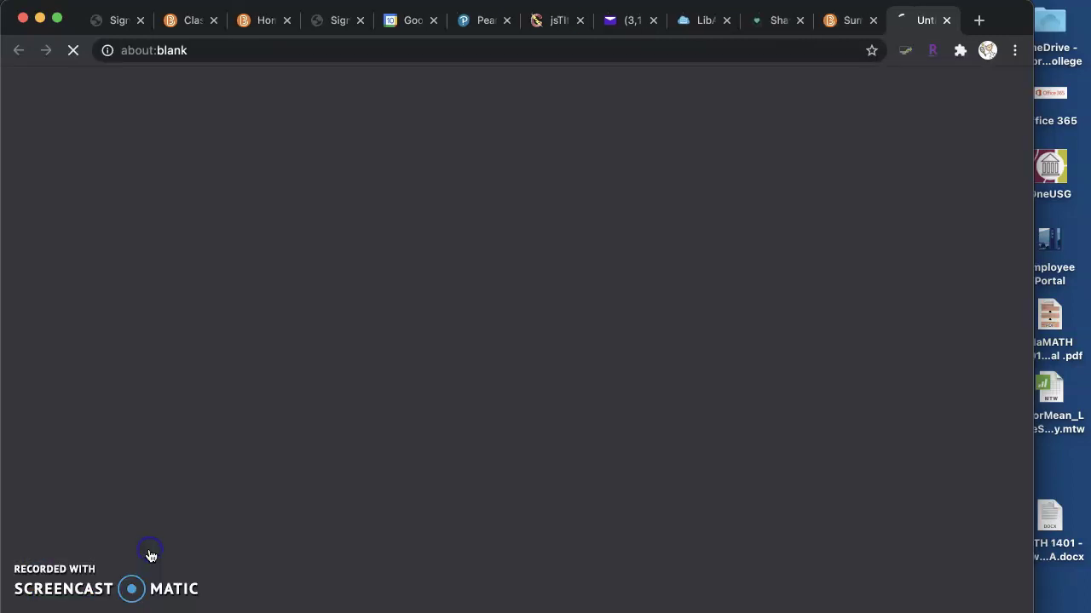
left_click(815, 437)
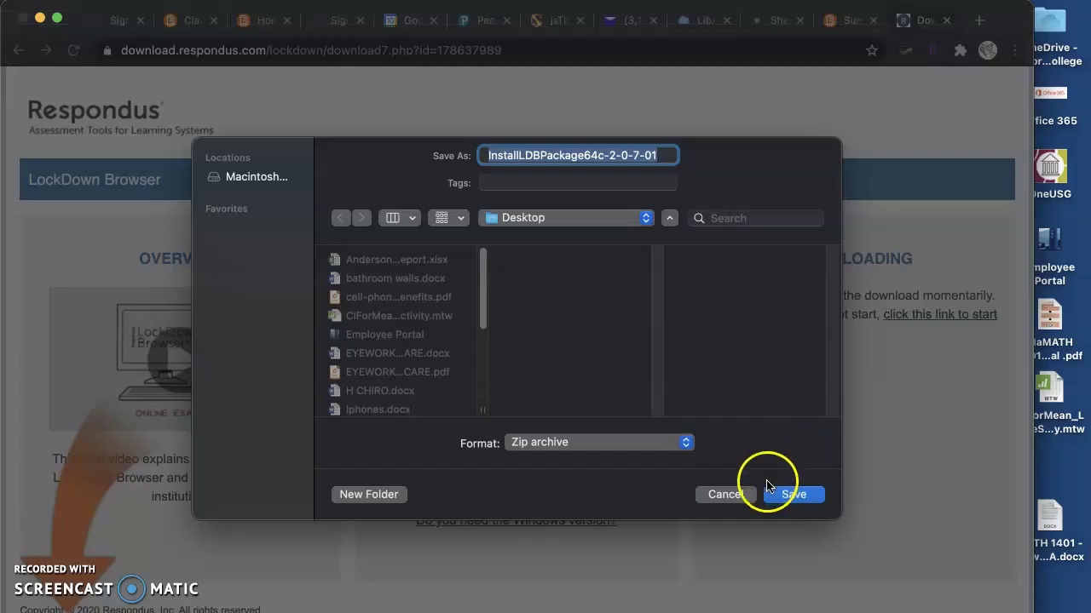
left_click(788, 496)
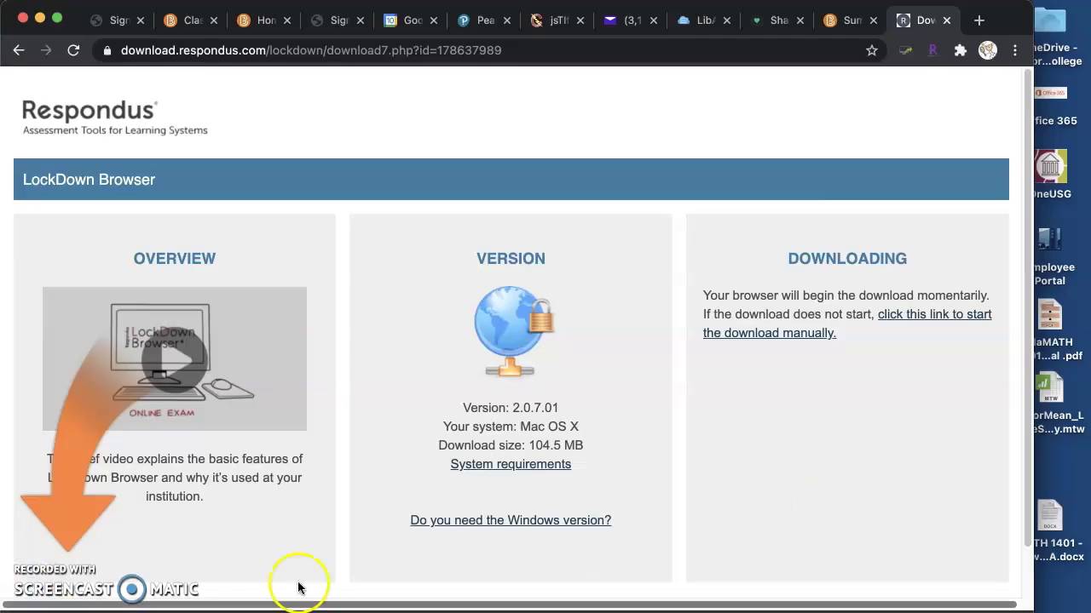
left_click_drag(1034, 443, 798, 443)
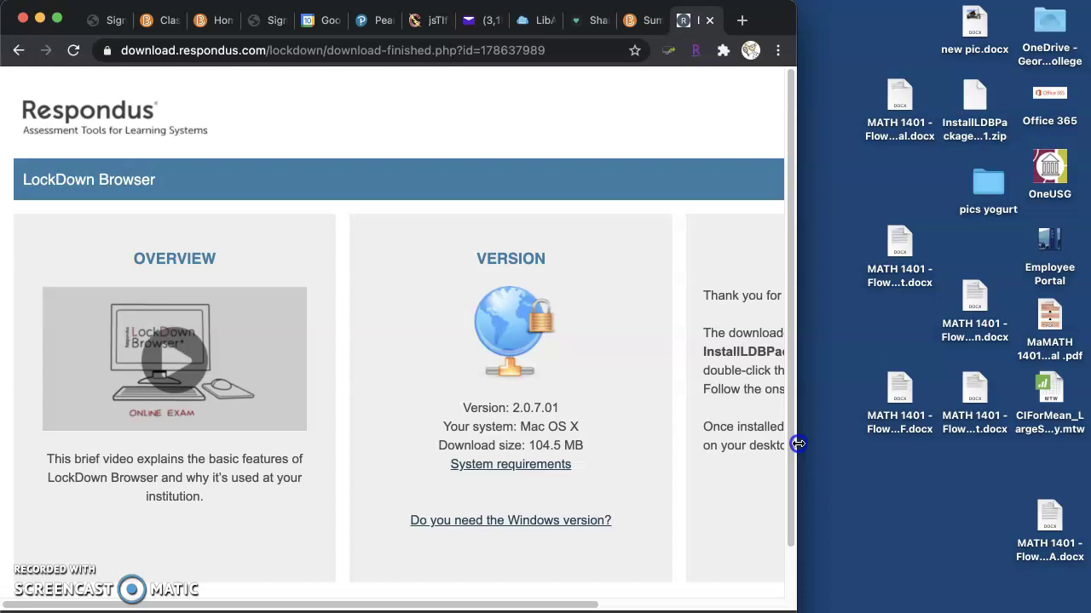
mouse_move(797, 444)
left_mouse_down()
mouse_move(1027, 426)
mouse_move(790, 414)
mouse_move(292, 465)
mouse_move(747, 455)
mouse_move(825, 474)
left_mouse_up()
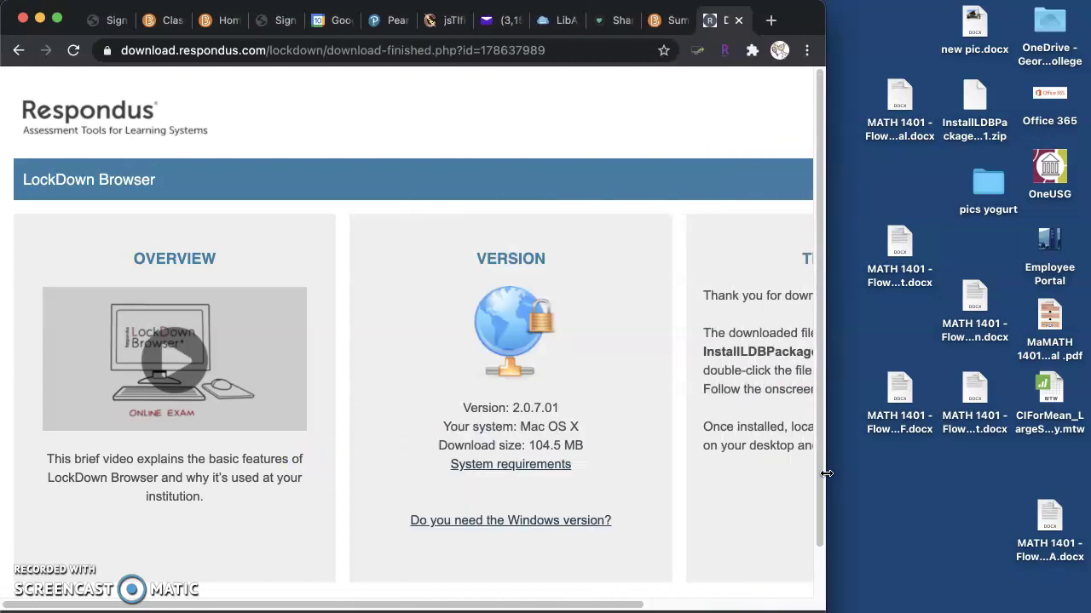
Step: Unzip the downloaded package and launch the LockDown Browser installer
left_click(970, 92)
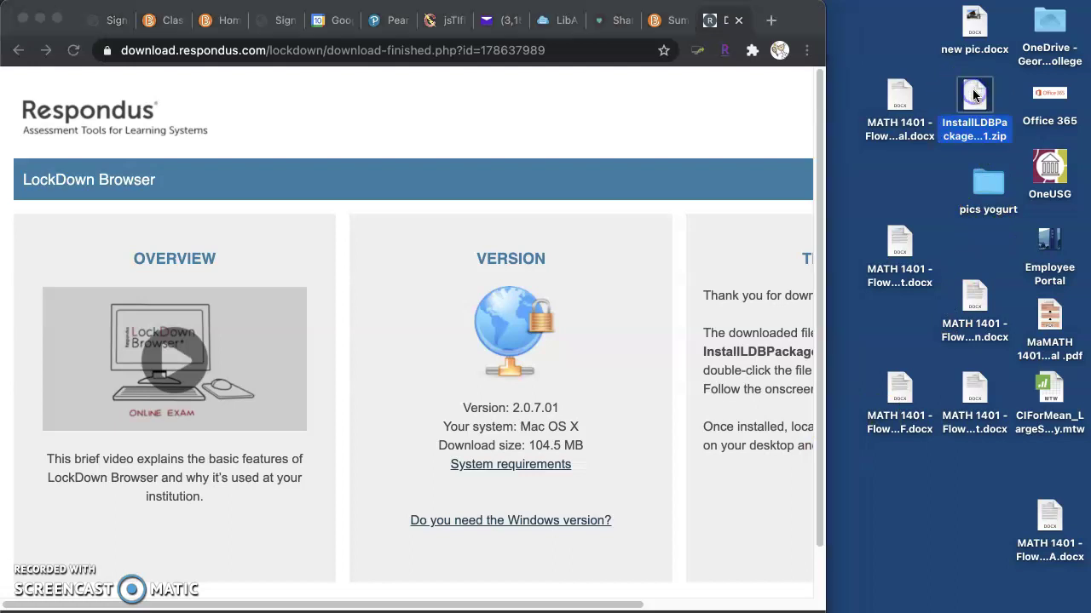
double_click(973, 95)
left_click(988, 100)
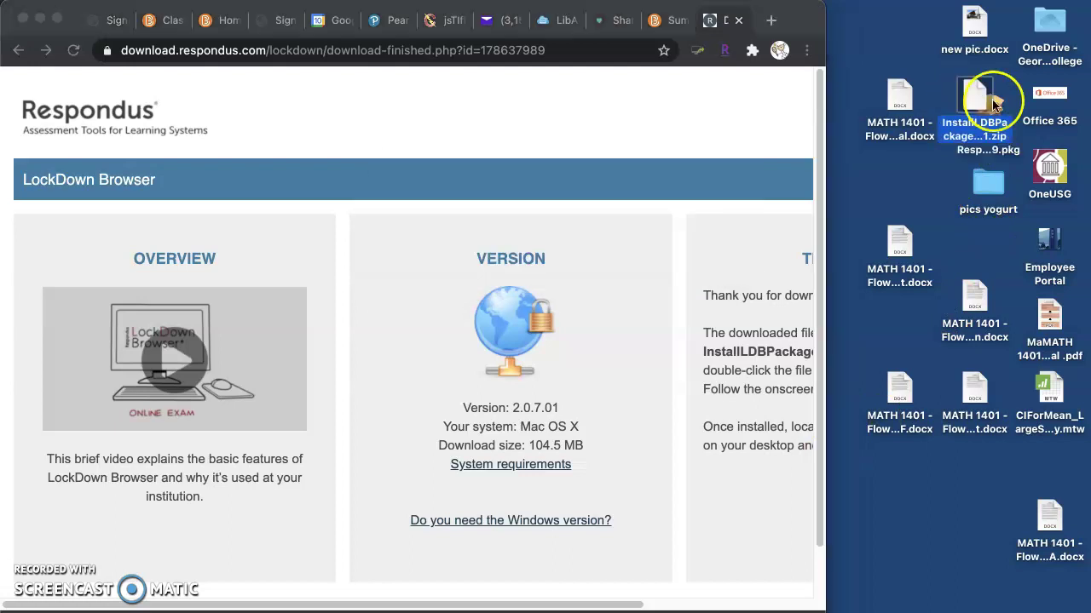
double_click(988, 102)
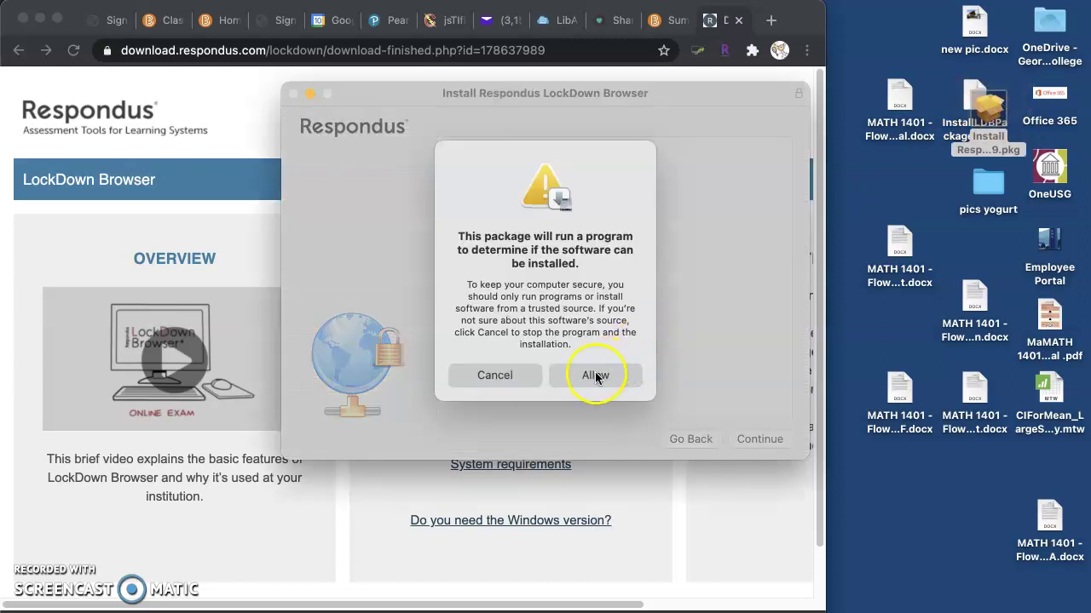
left_click(594, 376)
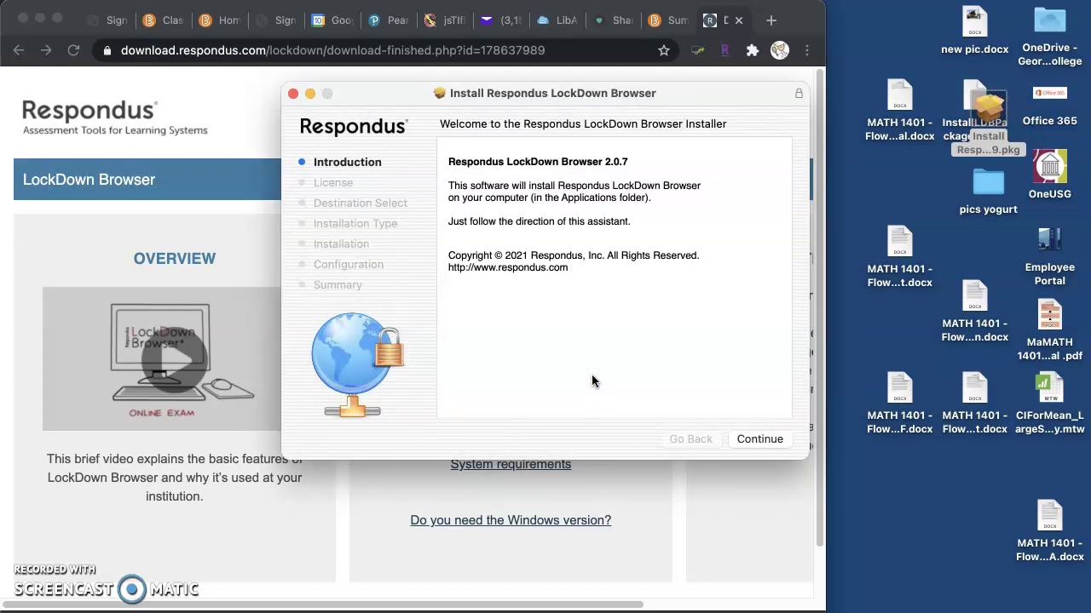
Step: Accept the license and install LockDown Browser for all users with administrator authorization
left_click(749, 439)
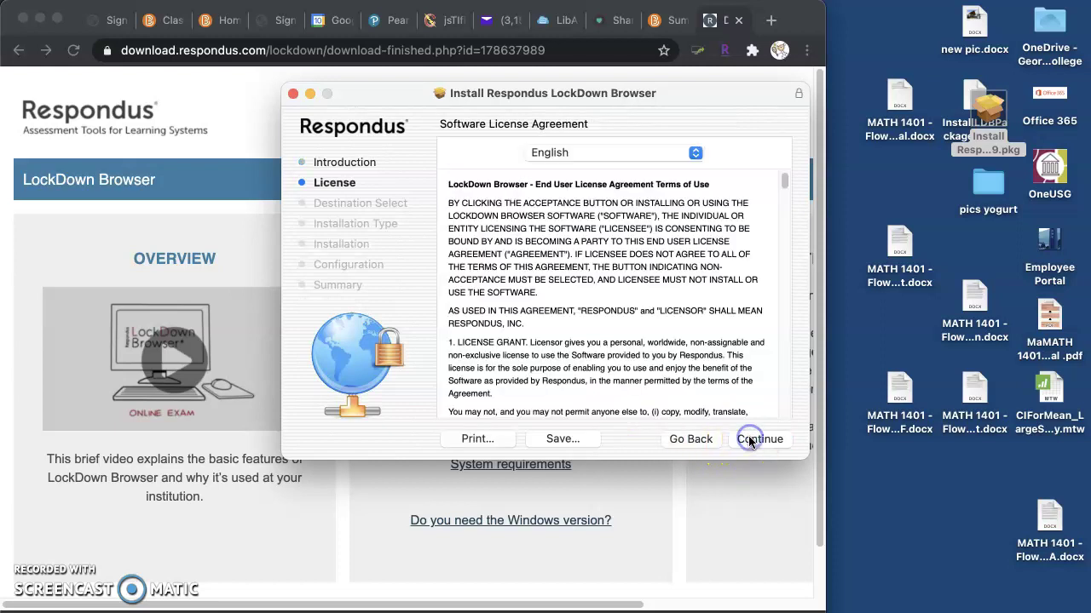
left_click(762, 439)
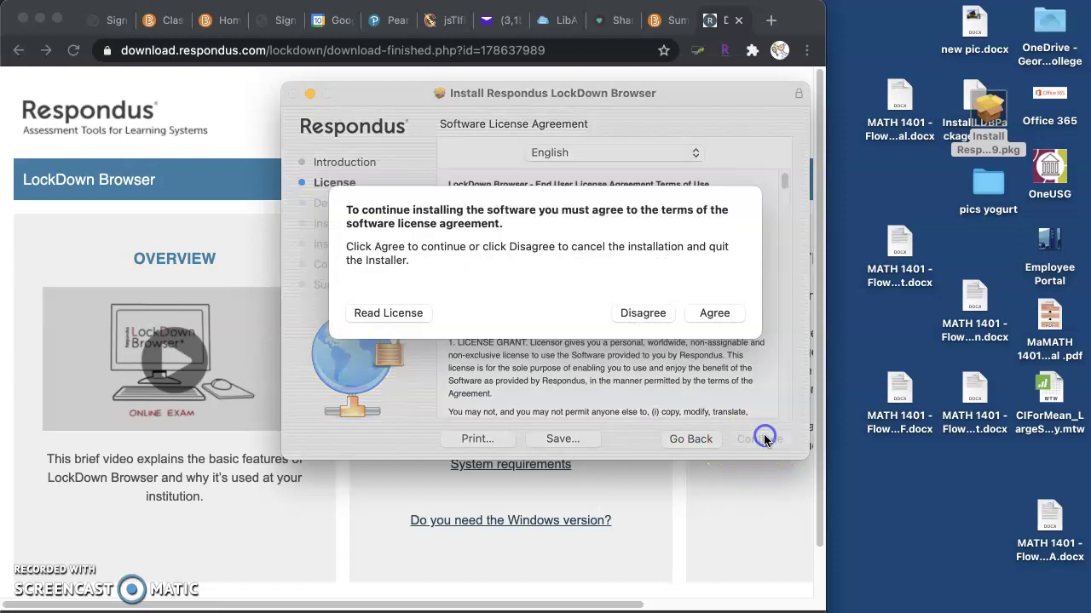
left_click(714, 322)
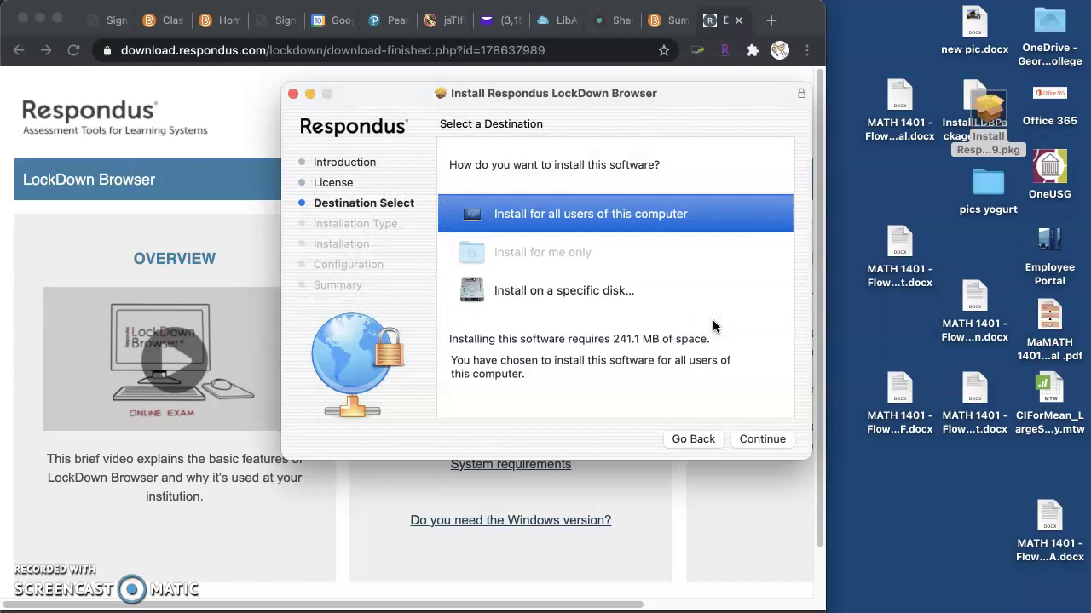
left_click(772, 444)
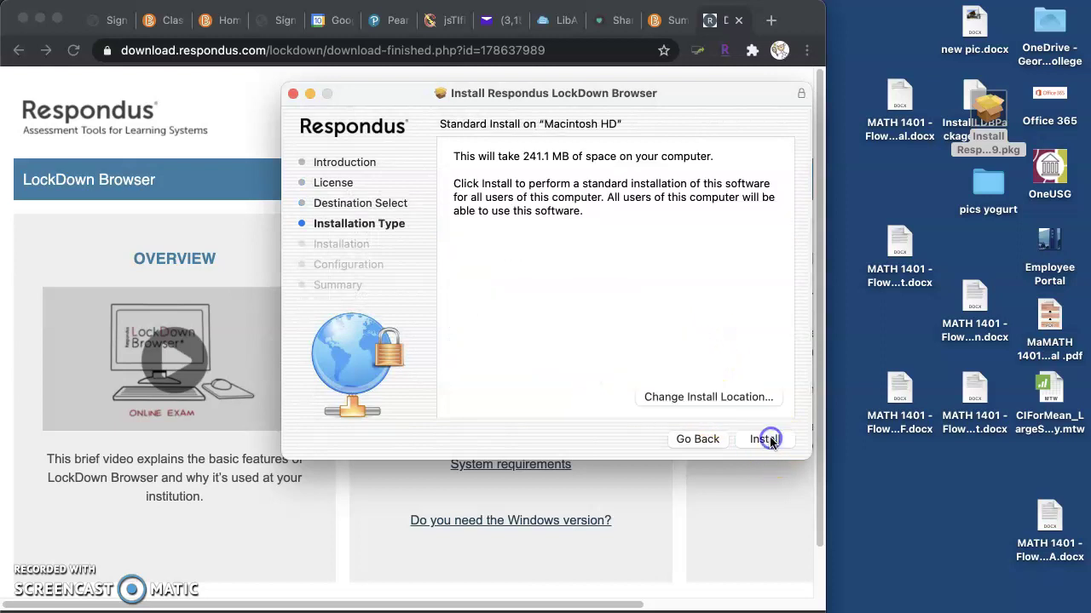
left_click(766, 438)
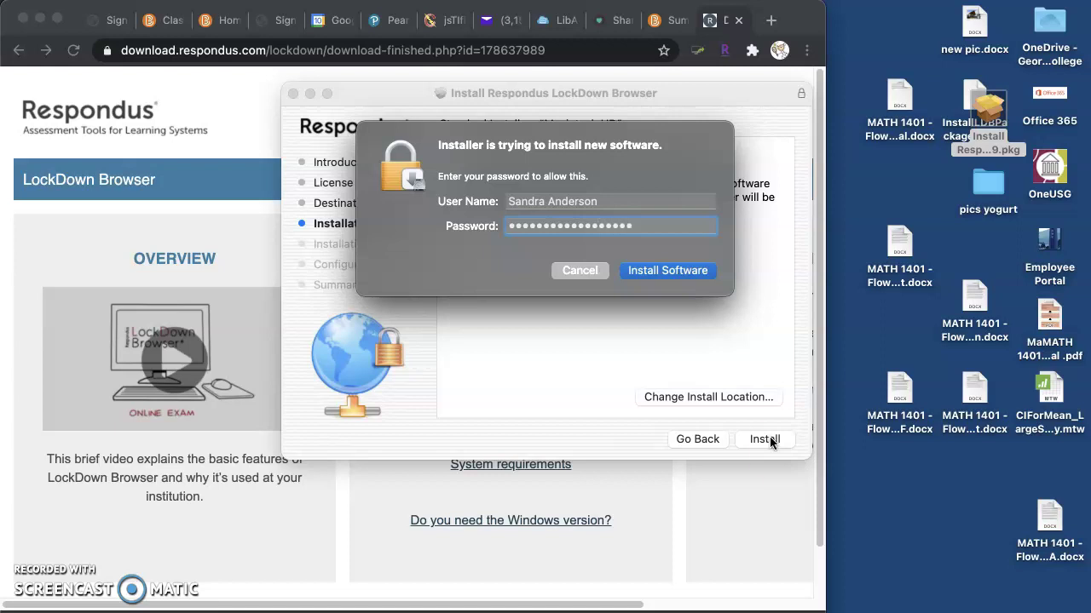
left_click(694, 271)
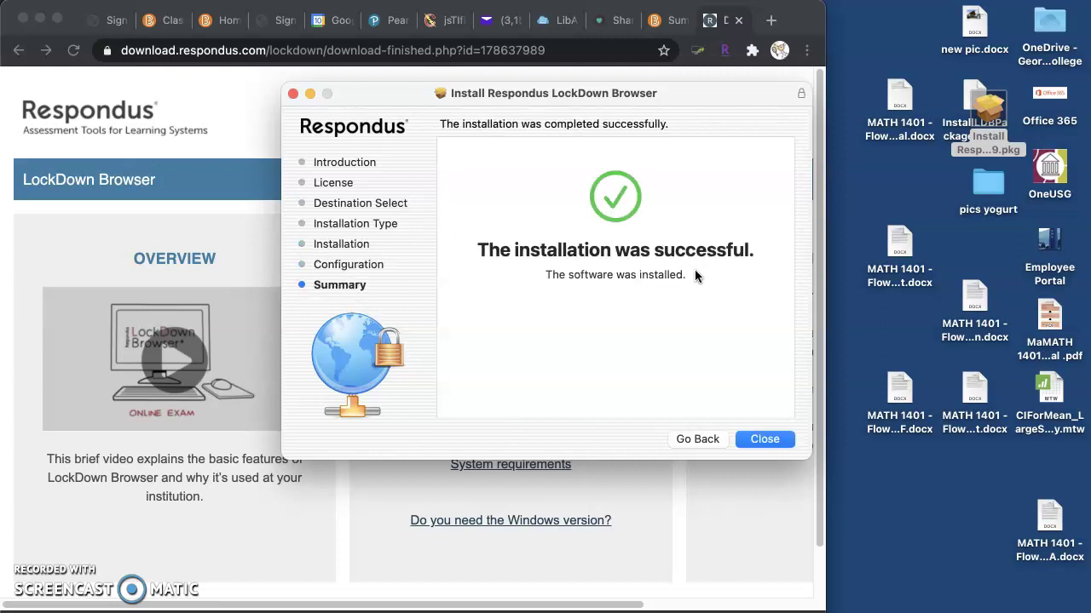
Step: Close the finished installer and widen the Chrome window again
left_click(761, 438)
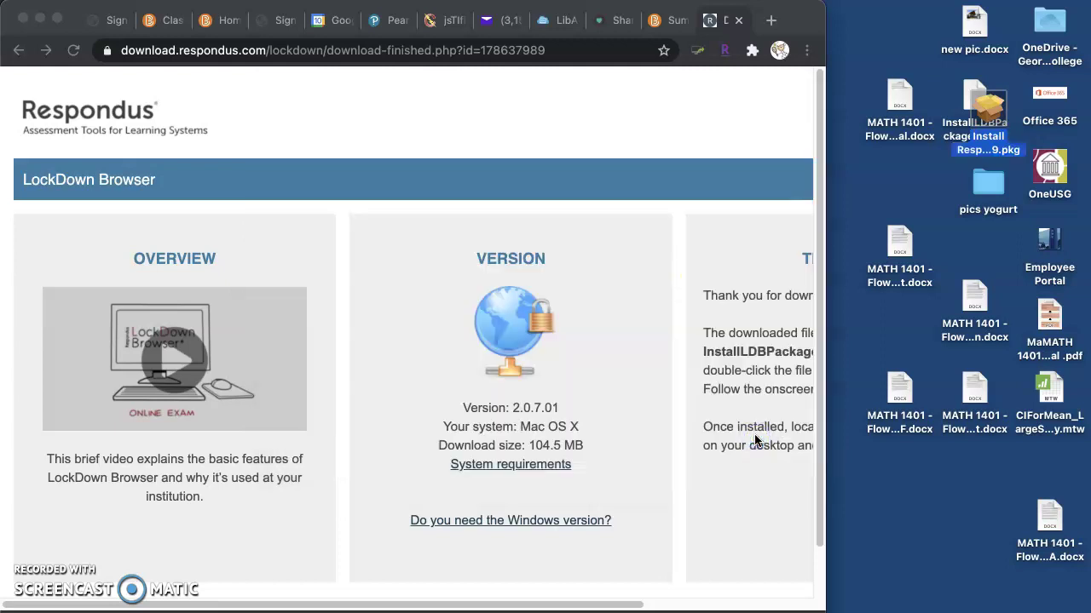
left_click(833, 433)
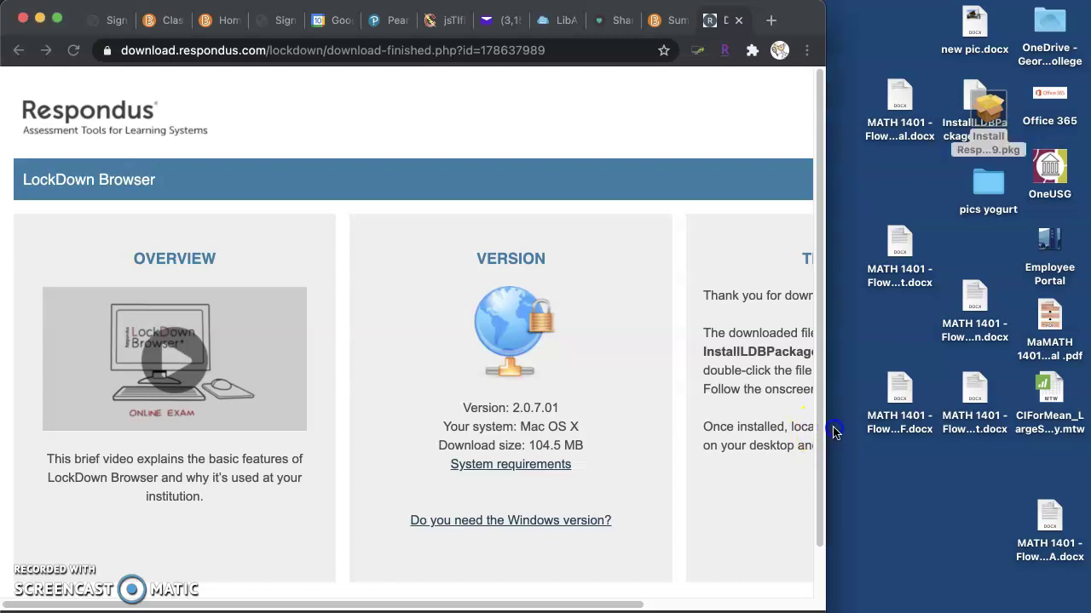
left_click_drag(834, 432, 1072, 417)
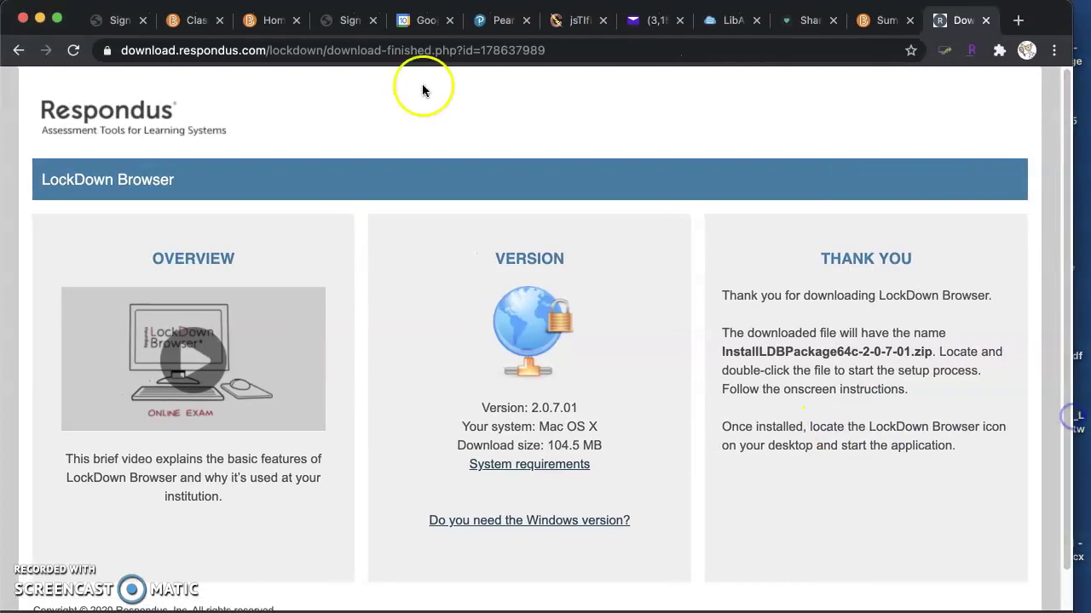
Step: Return to the quiz summary tab and launch LockDown Browser for the practice quiz
left_click(877, 20)
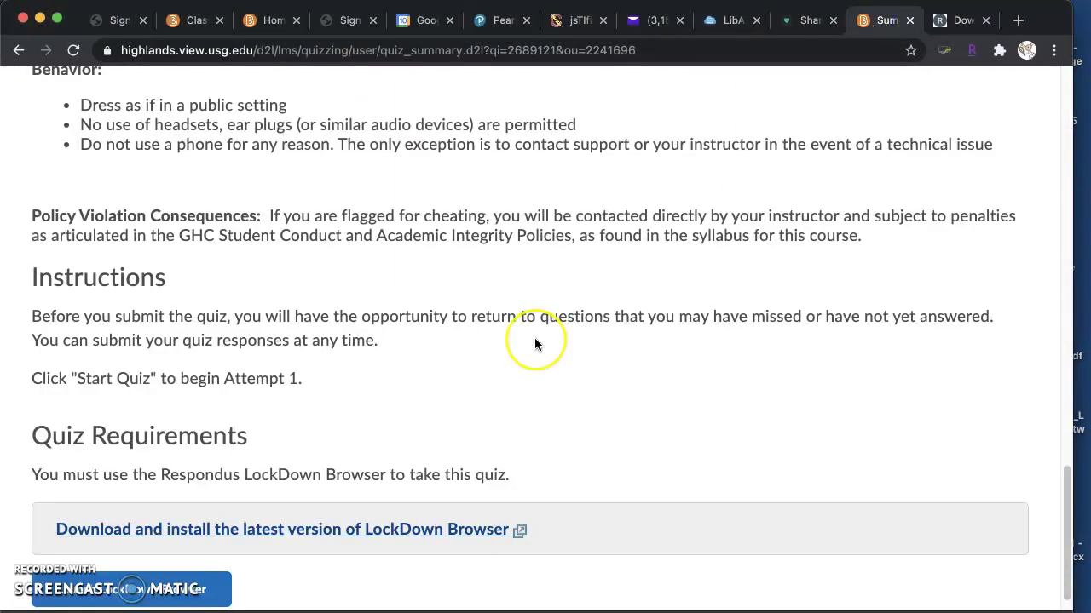
scroll(534, 337, "down", 1)
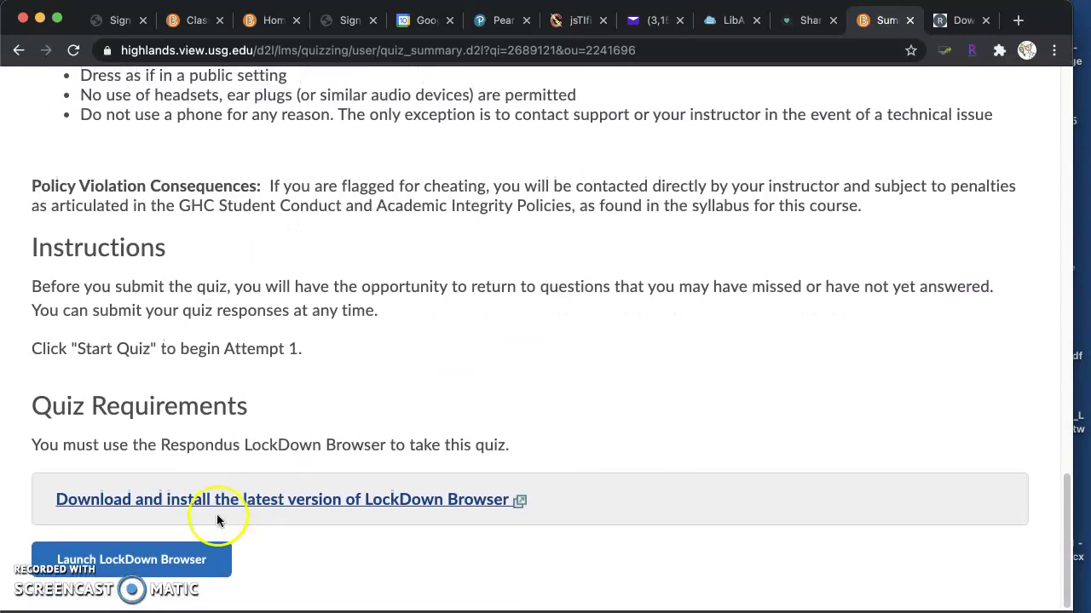
left_click(141, 567)
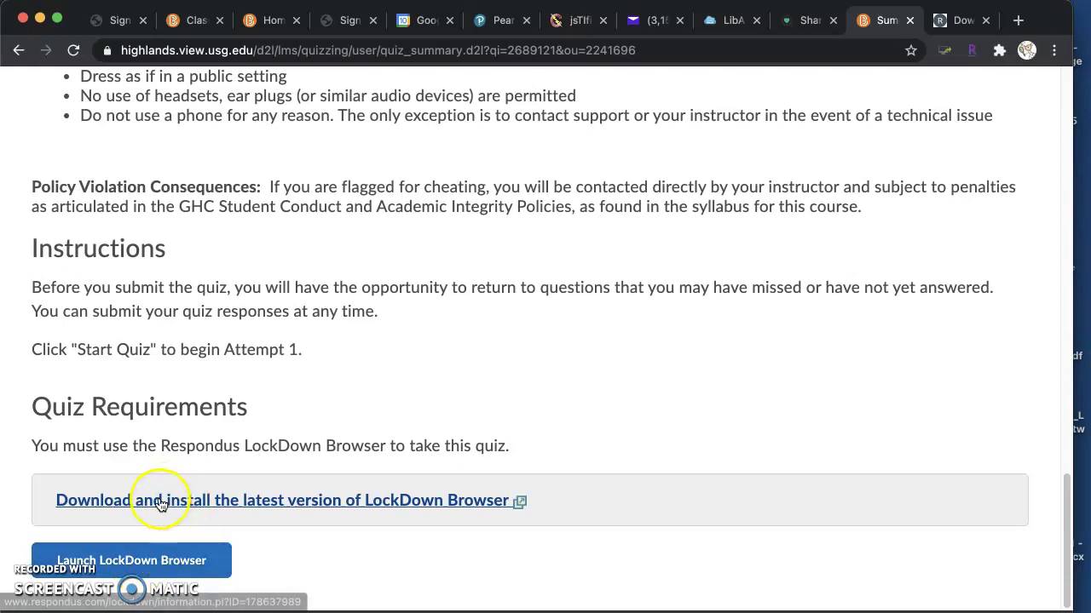
left_click(140, 557)
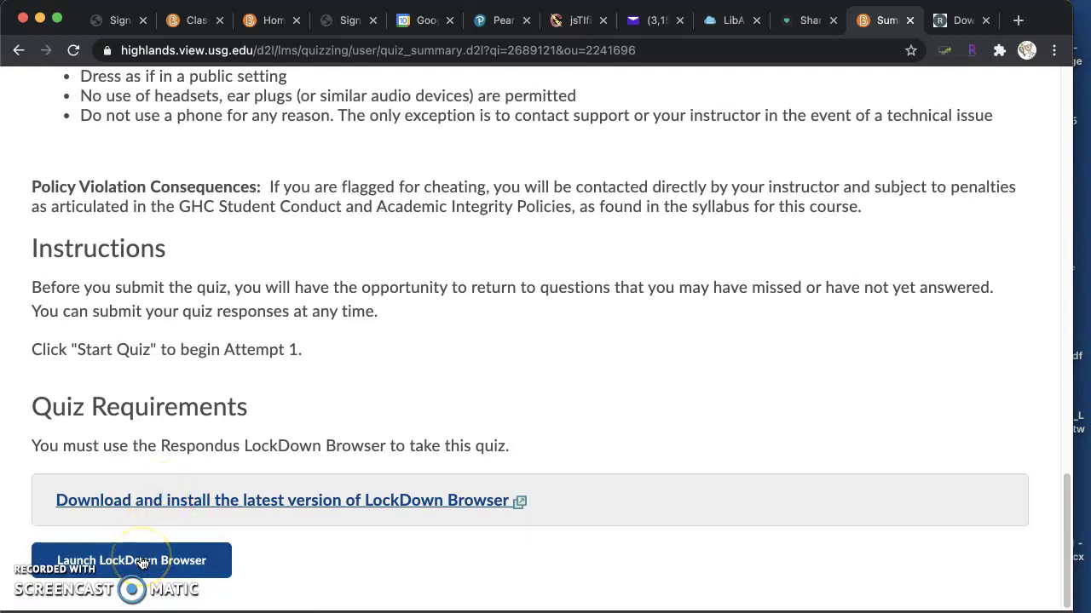
left_click(142, 561)
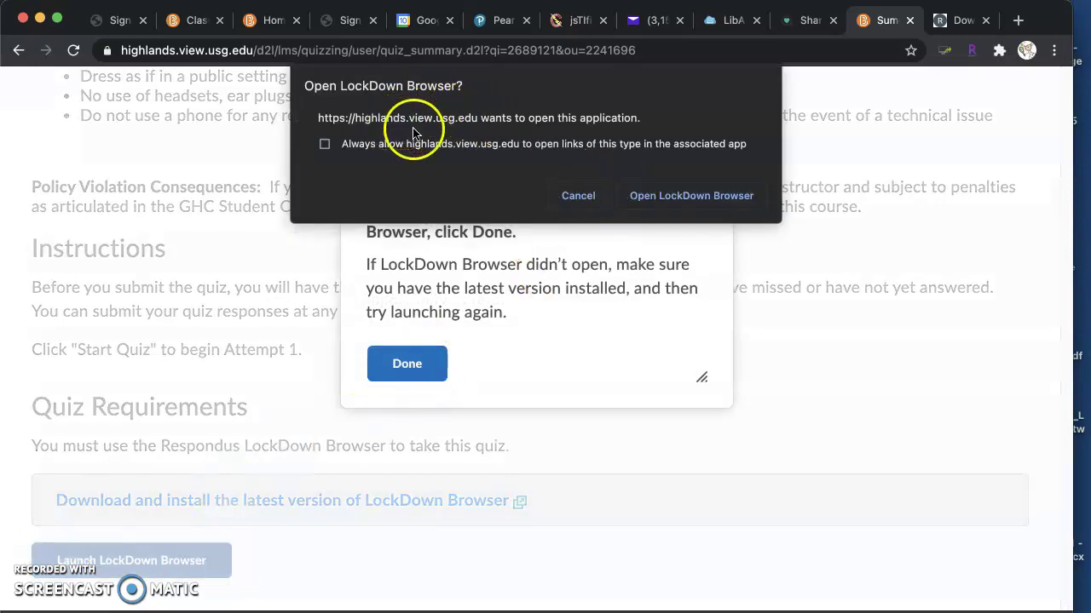
Step: Confirm Chrome's prompt to open LockDown Browser and let the app start
left_click(685, 198)
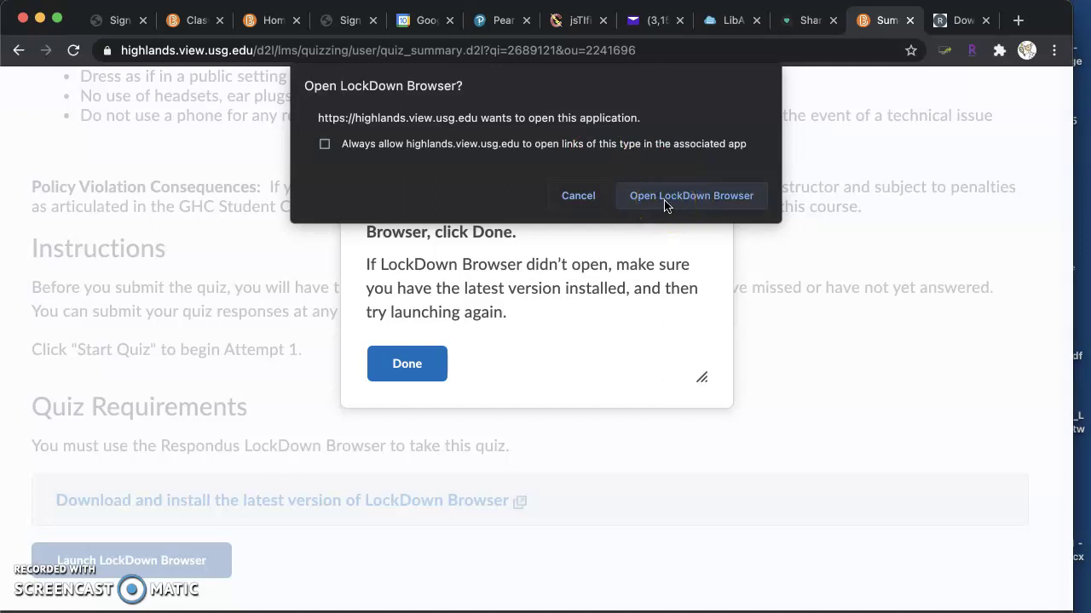
left_click(666, 206)
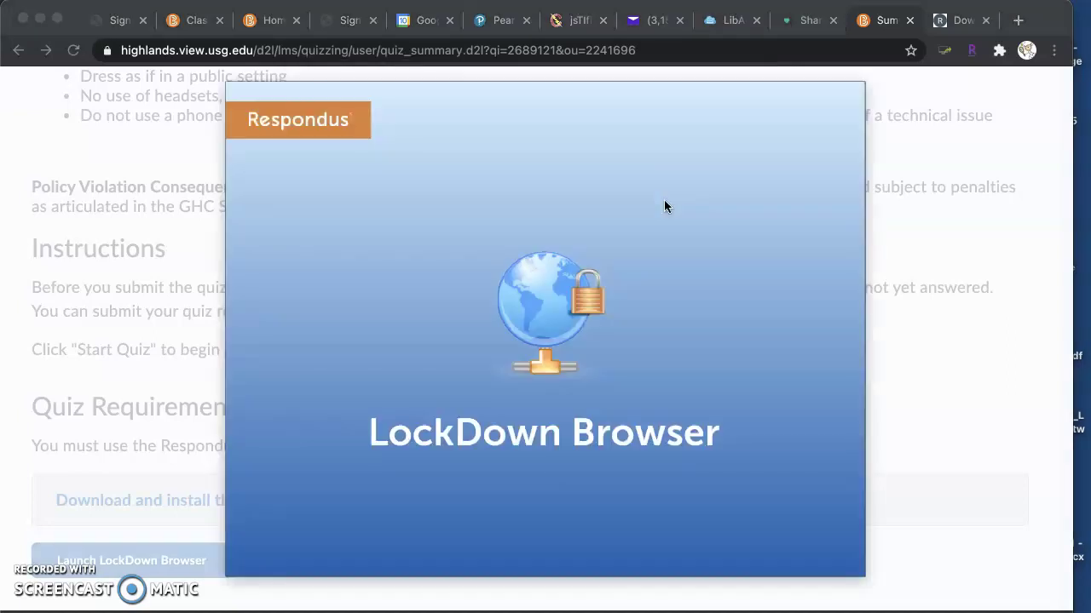